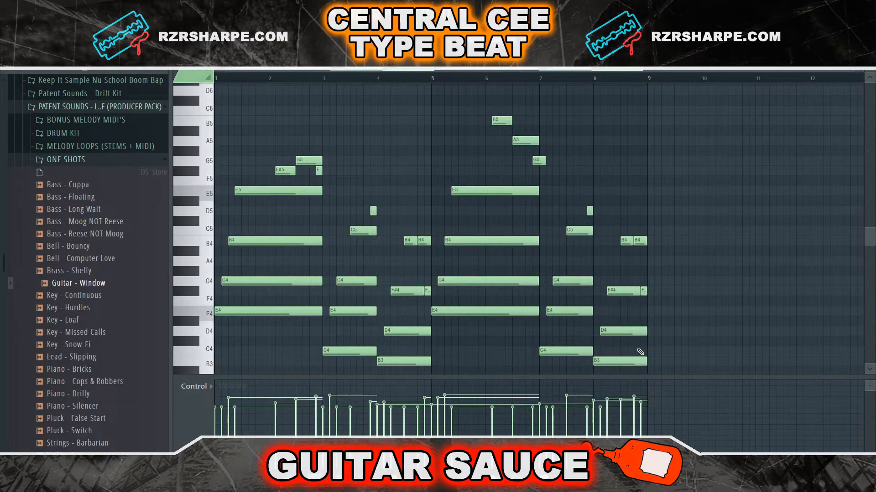
# Play back the guitar chord pattern in the piano roll
pyautogui.press('space')
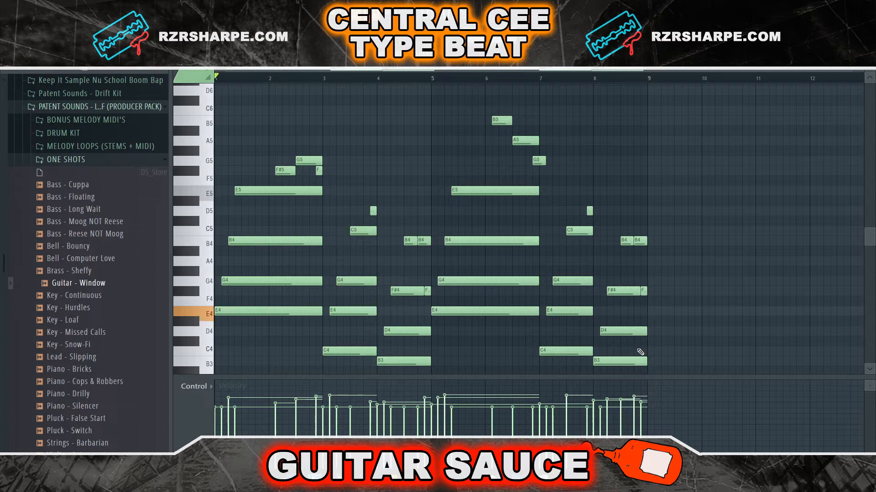
pyautogui.press('space')
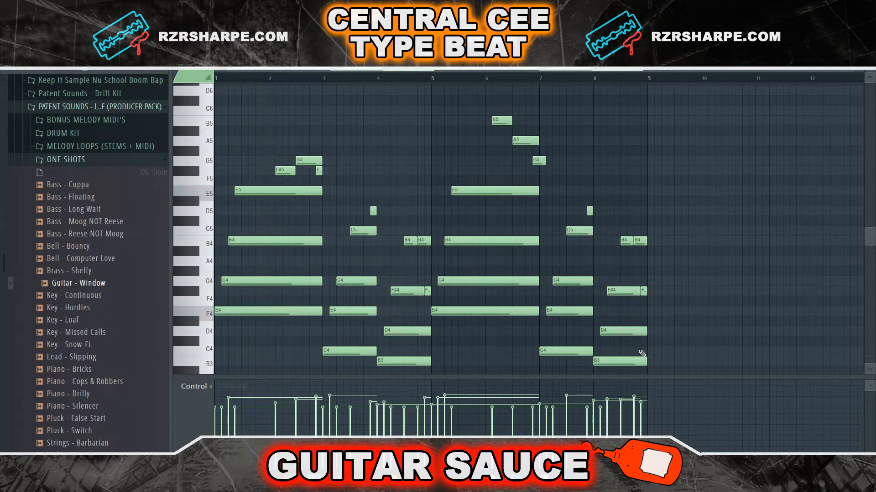
pyautogui.press('space')
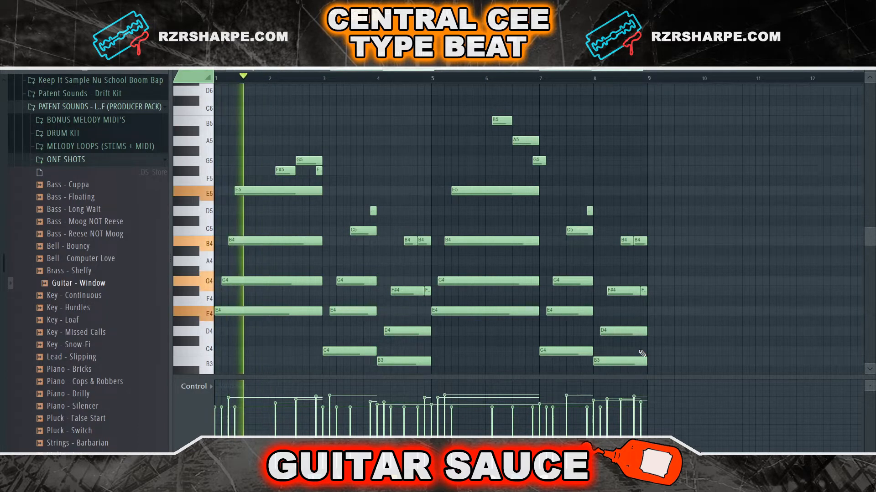
pyautogui.press('space')
pyautogui.press('space')
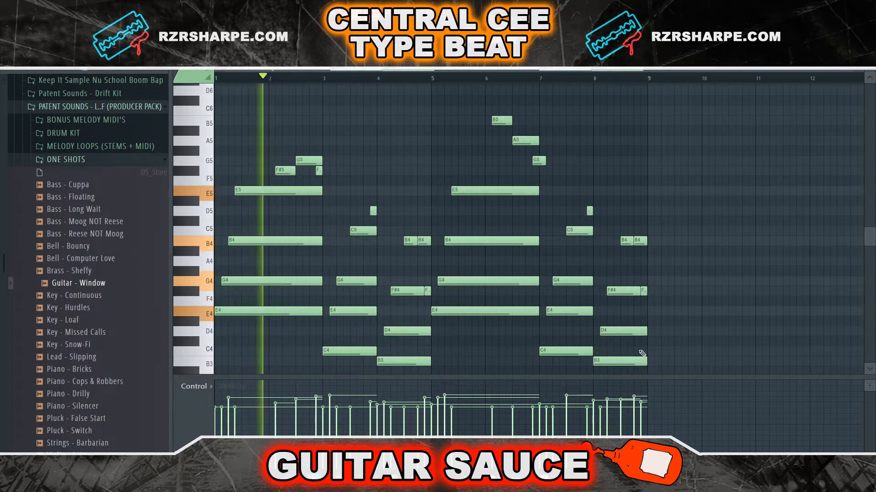
pyautogui.press('space')
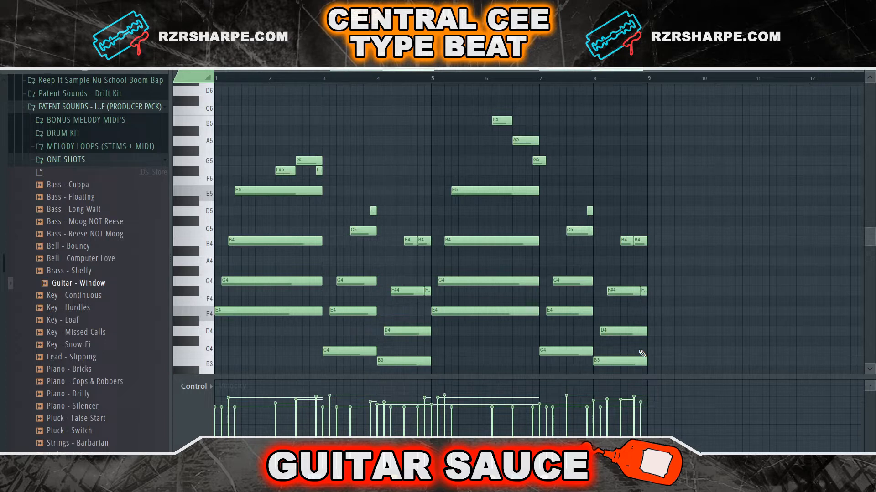
pyautogui.press('space')
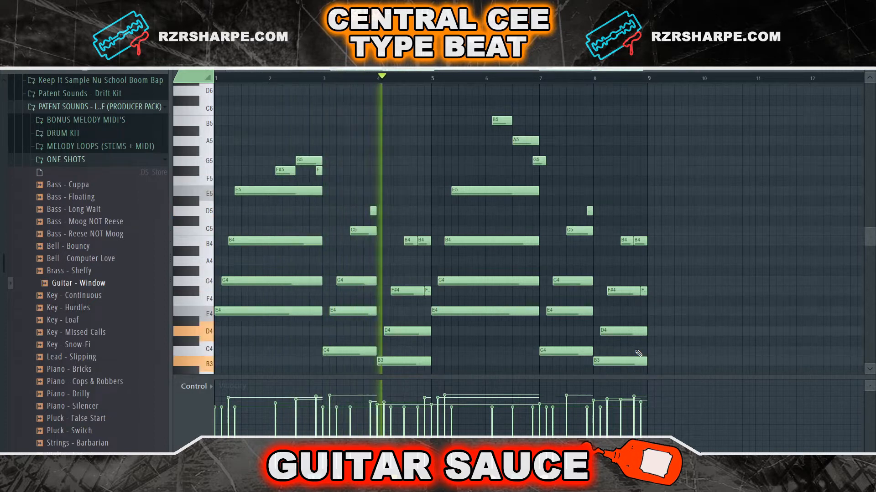
pyautogui.press('space')
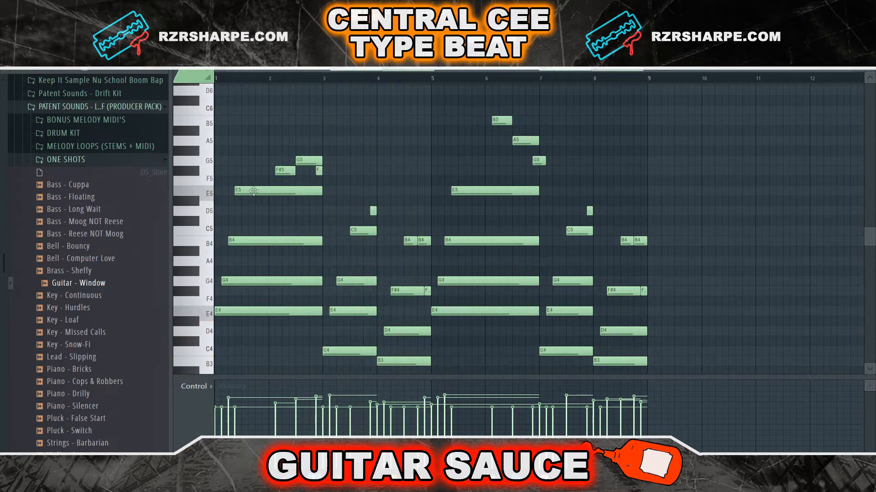
pyautogui.keyDown('ctrl'); pyautogui.keyDown('shift'); pyautogui.click(253, 191); pyautogui.keyUp('shift'); pyautogui.keyUp('ctrl')
pyautogui.keyDown('ctrl'); pyautogui.keyDown('shift'); pyautogui.click(262, 311); pyautogui.keyUp('shift'); pyautogui.keyUp('ctrl')
pyautogui.keyDown('ctrl'); pyautogui.keyDown('shift'); pyautogui.click(357, 351); pyautogui.keyUp('shift'); pyautogui.keyUp('ctrl')
pyautogui.keyDown('ctrl'); pyautogui.keyDown('shift'); pyautogui.click(363, 231); pyautogui.keyUp('shift'); pyautogui.keyUp('ctrl')
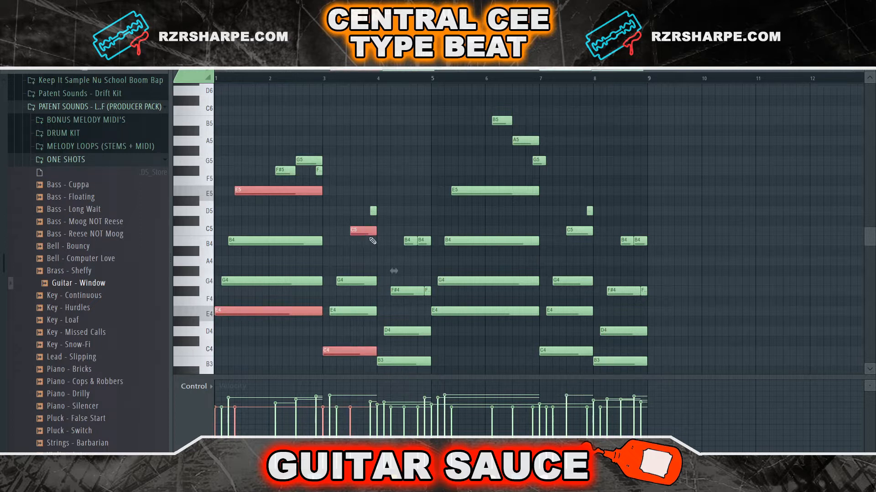
pyautogui.keyDown('ctrl'); pyautogui.keyDown('shift'); pyautogui.click(401, 361); pyautogui.keyUp('shift'); pyautogui.keyUp('ctrl')
pyautogui.keyDown('ctrl'); pyautogui.keyDown('shift'); pyautogui.click(409, 240); pyautogui.keyUp('shift'); pyautogui.keyUp('ctrl')
pyautogui.keyDown('ctrl'); pyautogui.keyDown('shift'); pyautogui.click(466, 311); pyautogui.keyUp('shift'); pyautogui.keyUp('ctrl')
pyautogui.keyDown('ctrl'); pyautogui.keyDown('shift'); pyautogui.click(470, 194); pyautogui.keyUp('shift'); pyautogui.keyUp('ctrl')
pyautogui.keyDown('ctrl'); pyautogui.keyDown('shift'); pyautogui.click(564, 352); pyautogui.keyUp('shift'); pyautogui.keyUp('ctrl')
pyautogui.keyDown('ctrl'); pyautogui.keyDown('shift'); pyautogui.click(580, 233); pyautogui.keyUp('shift'); pyautogui.keyUp('ctrl')
pyautogui.keyDown('ctrl'); pyautogui.keyDown('shift'); pyautogui.click(608, 363); pyautogui.keyUp('shift'); pyautogui.keyUp('ctrl')
pyautogui.keyDown('ctrl'); pyautogui.keyDown('shift'); pyautogui.click(627, 241); pyautogui.keyUp('shift'); pyautogui.keyUp('ctrl')
pyautogui.keyDown('ctrl'); pyautogui.click(690, 194); pyautogui.keyUp('ctrl')
pyautogui.press('space')
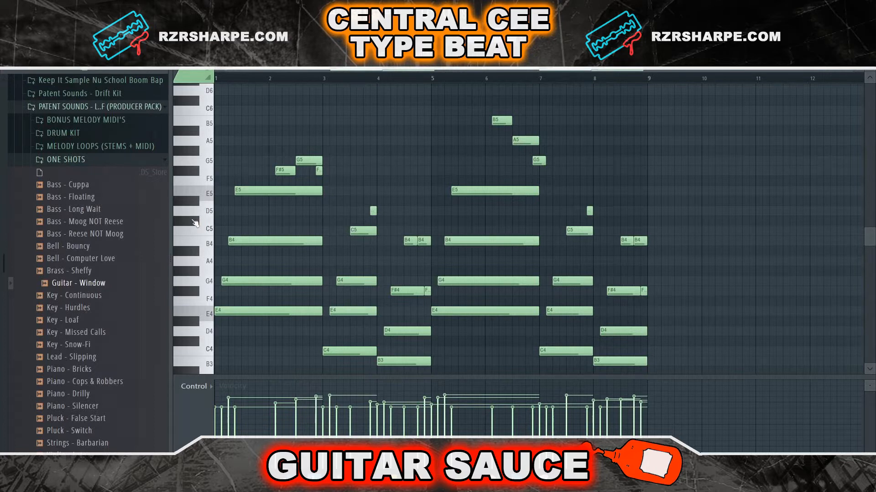
# Select a scattered set of notes across the guitar chords, one or two per chord
pyautogui.keyDown('ctrl'); pyautogui.keyDown('shift'); pyautogui.click(582, 231); pyautogui.keyUp('shift'); pyautogui.keyUp('ctrl')
pyautogui.keyDown('ctrl'); pyautogui.keyDown('shift'); pyautogui.click(493, 241); pyautogui.keyUp('shift'); pyautogui.keyUp('ctrl')
pyautogui.keyDown('ctrl'); pyautogui.keyDown('shift'); pyautogui.click(408, 291); pyautogui.keyUp('shift'); pyautogui.keyUp('ctrl')
pyautogui.keyDown('ctrl'); pyautogui.keyDown('shift'); pyautogui.click(350, 351); pyautogui.keyUp('shift'); pyautogui.keyUp('ctrl')
pyautogui.keyDown('ctrl'); pyautogui.keyDown('shift'); pyautogui.click(626, 291); pyautogui.keyUp('shift'); pyautogui.keyUp('ctrl')
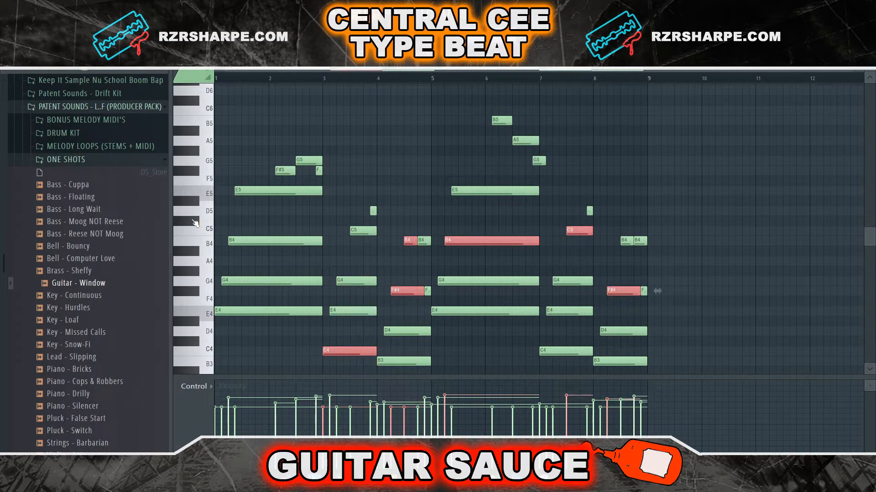
pyautogui.keyDown('ctrl'); pyautogui.keyDown('shift'); pyautogui.click(490, 280); pyautogui.keyUp('shift'); pyautogui.keyUp('ctrl')
pyautogui.hotkey('shift', 'n')
pyautogui.hotkey('shift', 'n')
pyautogui.hotkey('shift', 'n')
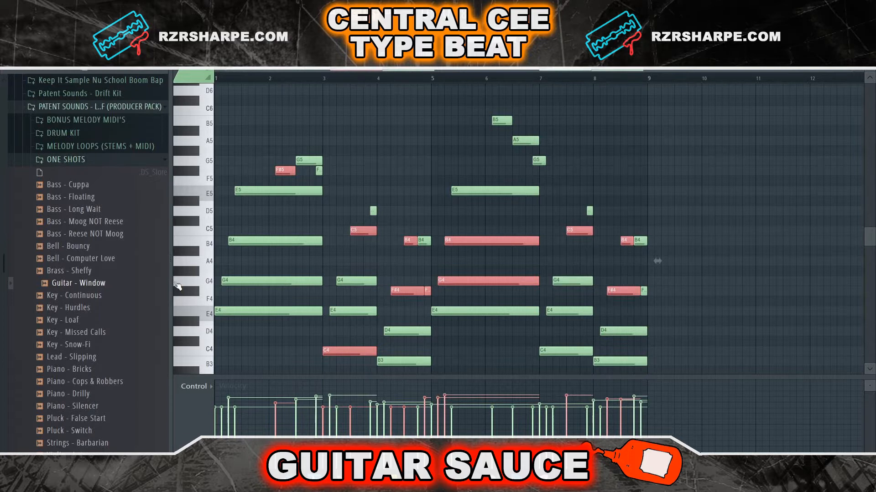
pyautogui.press('c')
pyautogui.moveTo(266, 268); pyautogui.dragTo(267, 290)
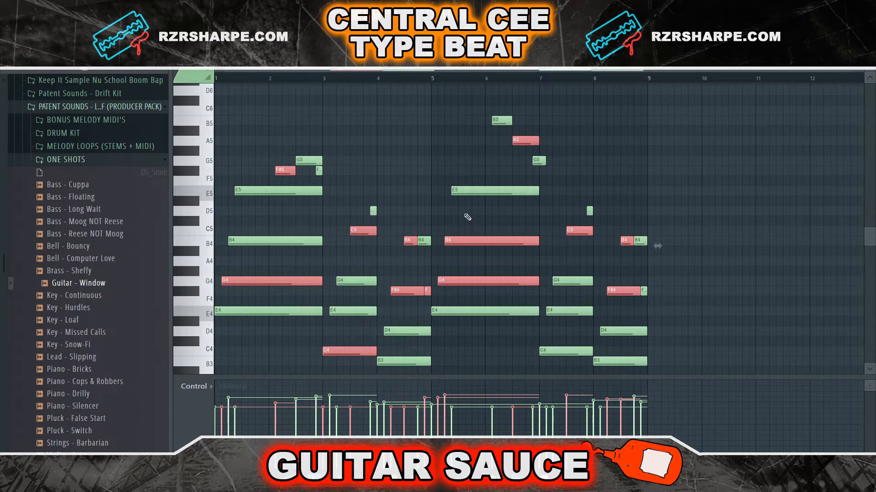
# Open the piano roll randomizer for the selection, enable Reset before processing and raise the Pitch level
pyautogui.hotkey('alt', 'r')
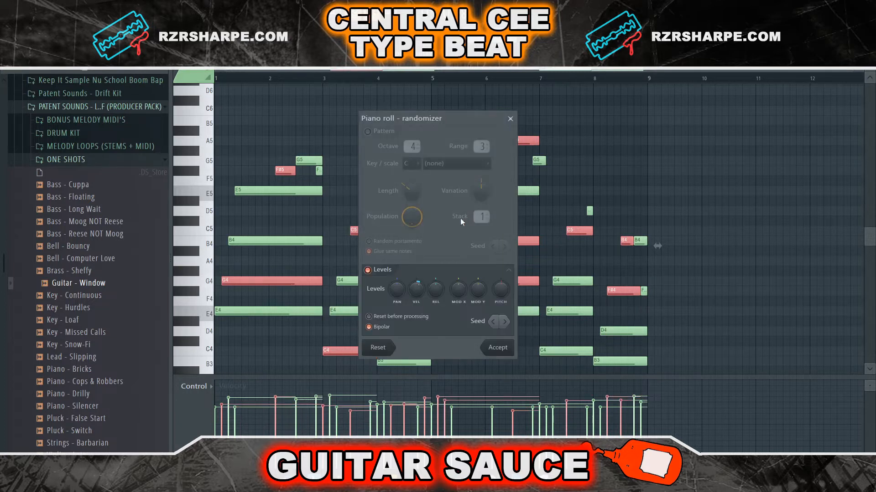
pyautogui.click(370, 318)
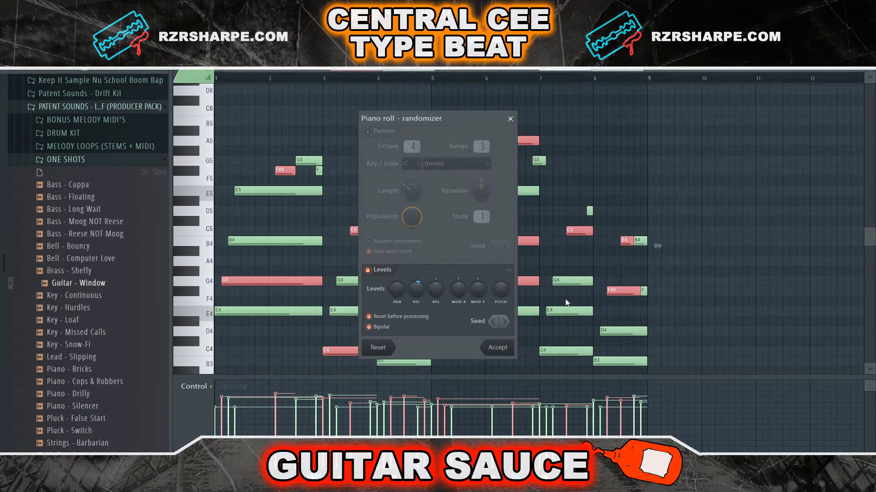
pyautogui.moveTo(504, 295); pyautogui.dragTo(504, 288)
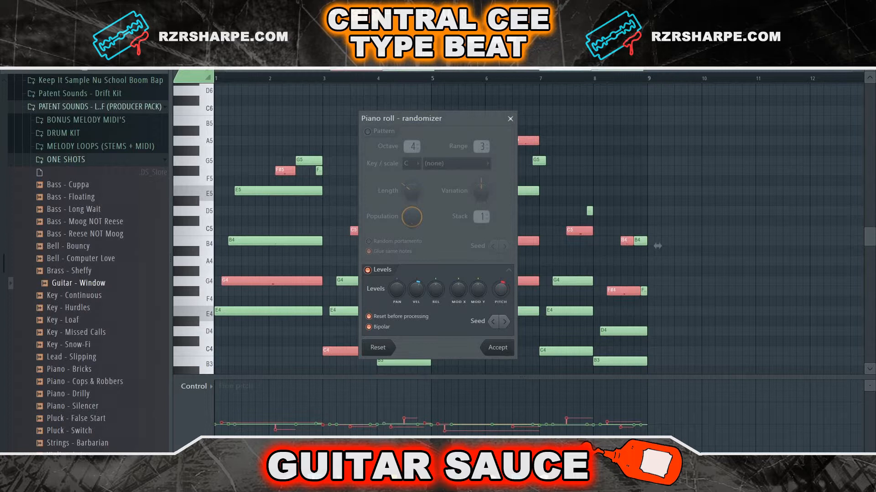
pyautogui.moveTo(501, 289); pyautogui.dragTo(503, 296)
# Play back the randomized guitar chords
pyautogui.press('space')
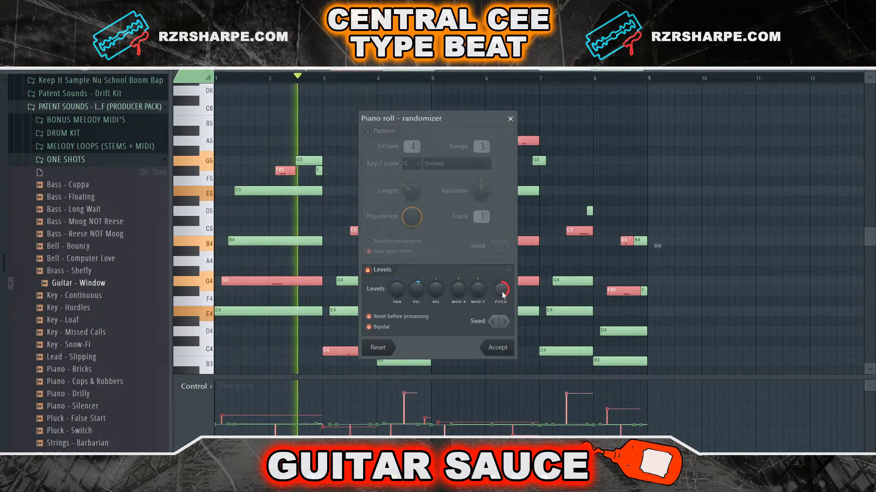
pyautogui.scroll(-5, 503, 295)
pyautogui.press('space')
pyautogui.press('space')
# Lower the randomizer's Pitch level slightly and accept the randomization
pyautogui.moveTo(502, 293); pyautogui.dragTo(502, 283)
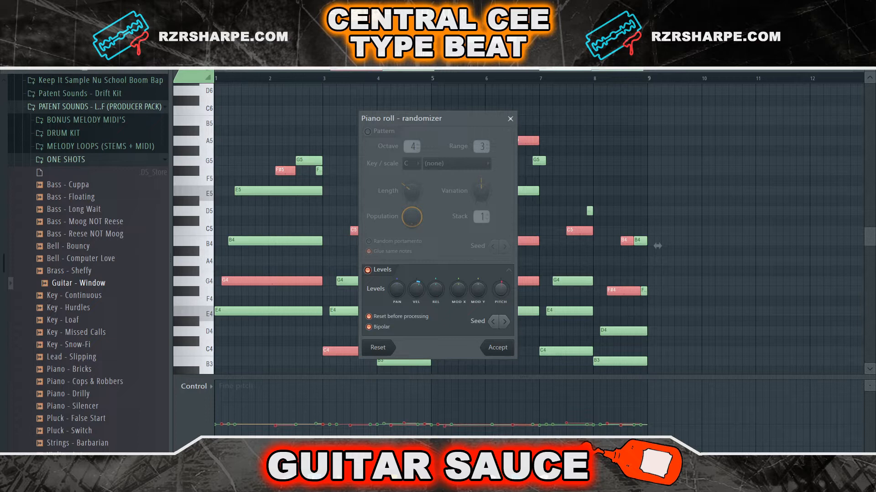
pyautogui.press('space')
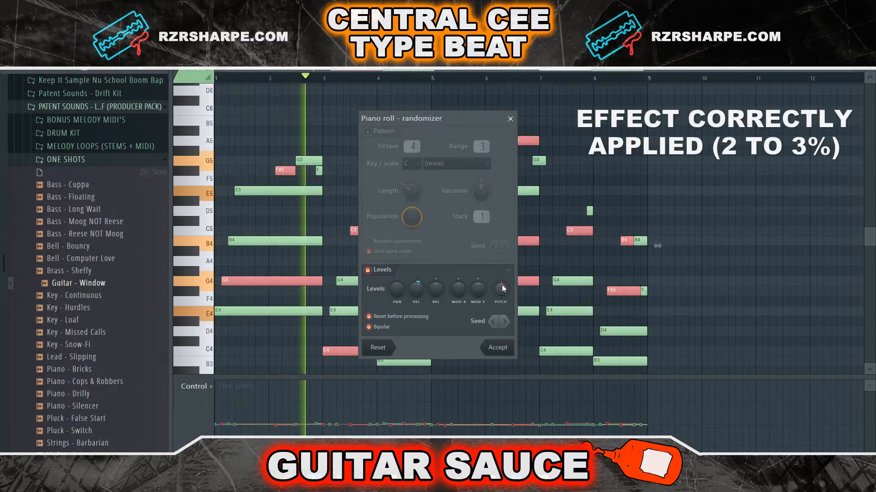
pyautogui.click(503, 351)
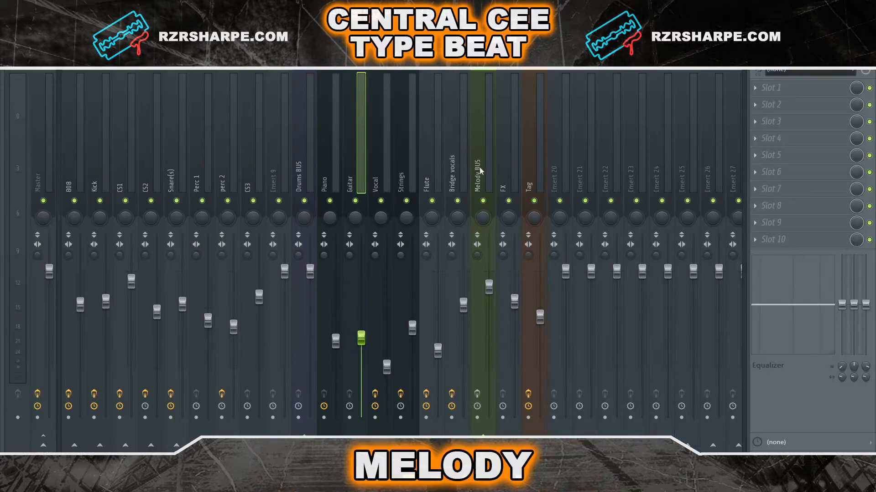
# Review the Melody BUS insert and play back the melody patterns and the arrangement
pyautogui.click(481, 166)
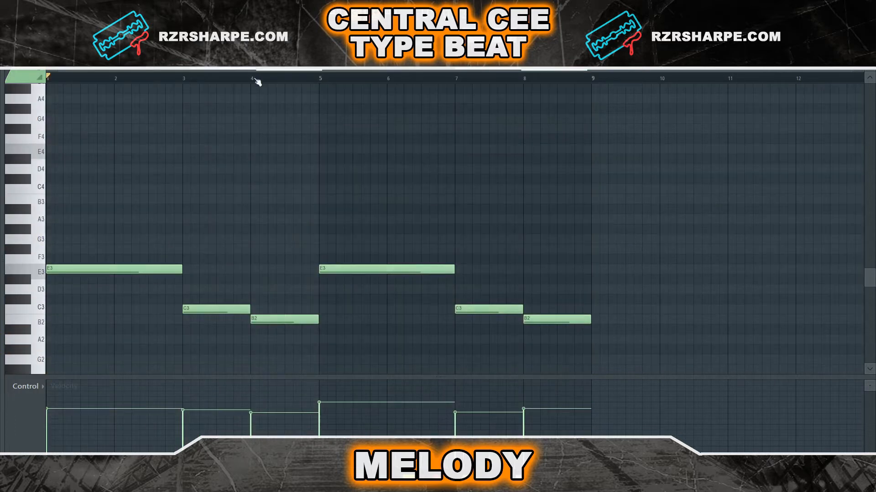
pyautogui.press('space')
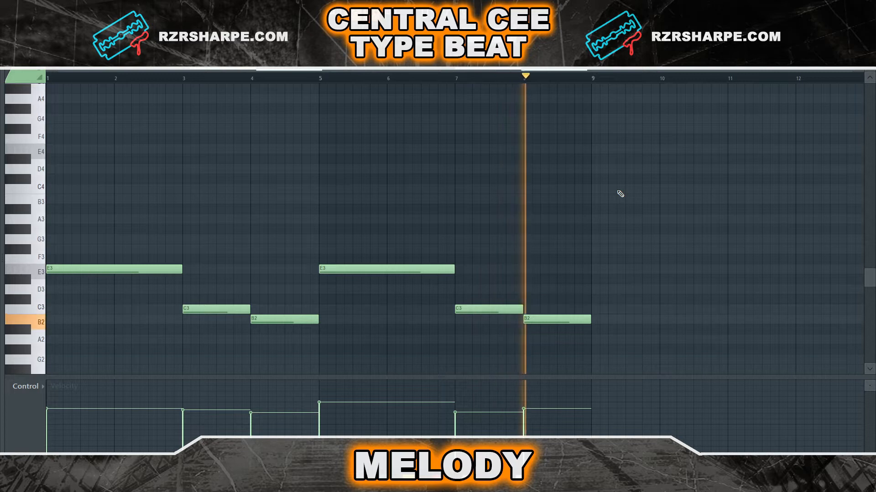
pyautogui.press('space')
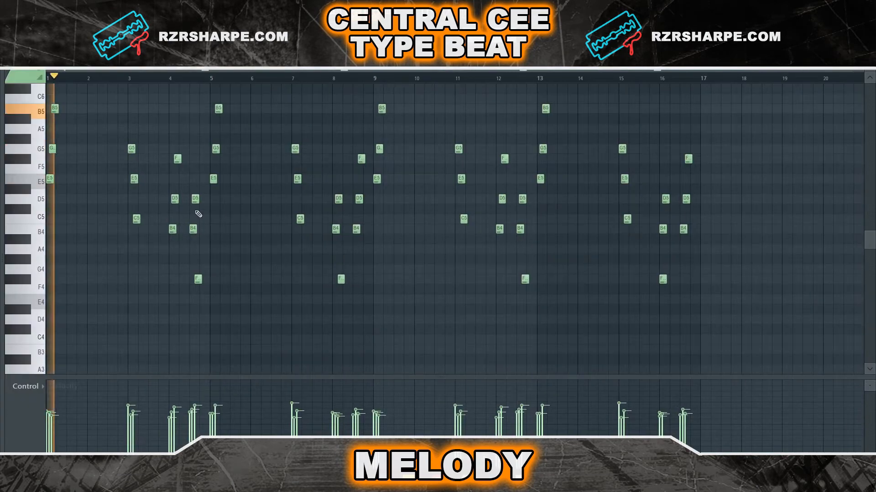
pyautogui.press('space')
pyautogui.press('space')
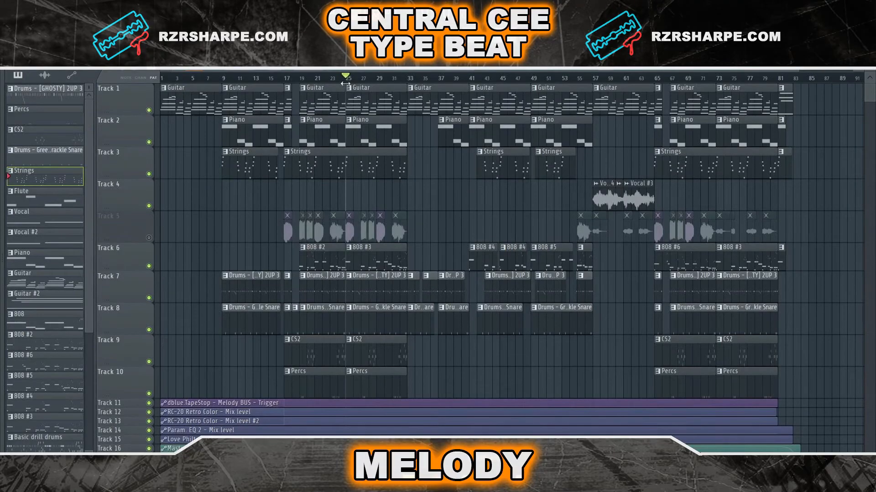
pyautogui.press('space')
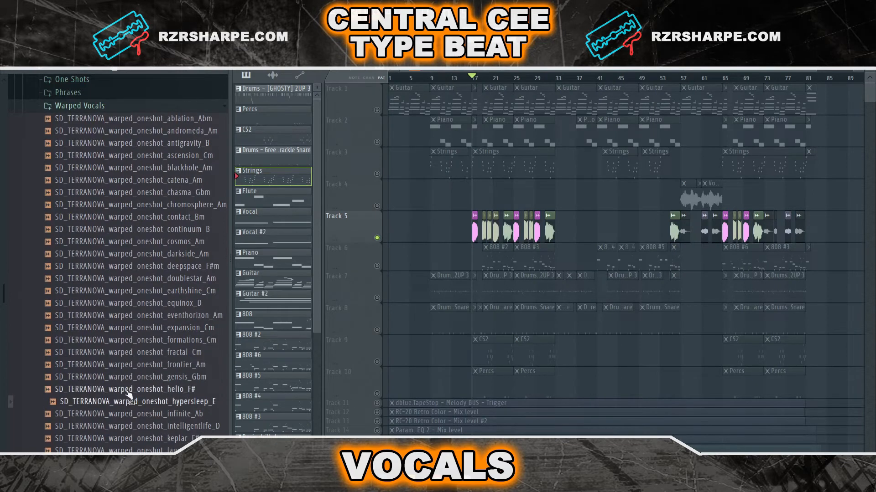
# Browse the TERRA NOVA sample pack's vocal folders for one shots, phrases and warped vocals
pyautogui.click(132, 365)
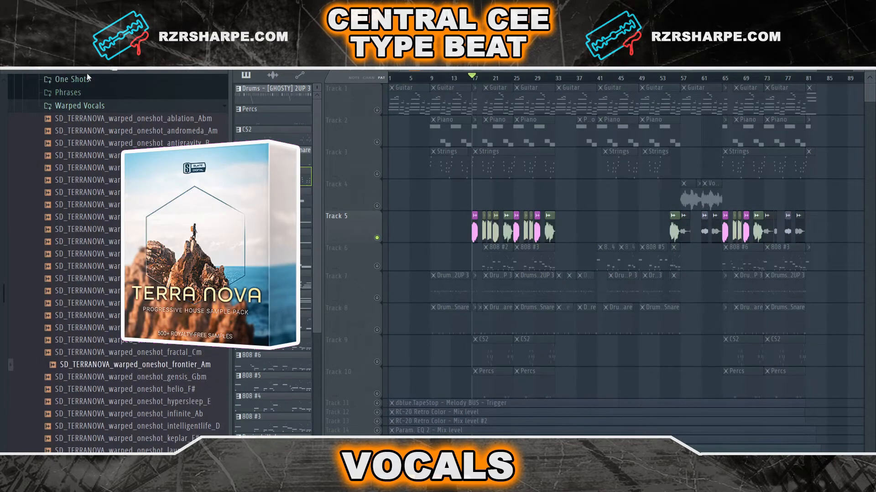
pyautogui.click(80, 107)
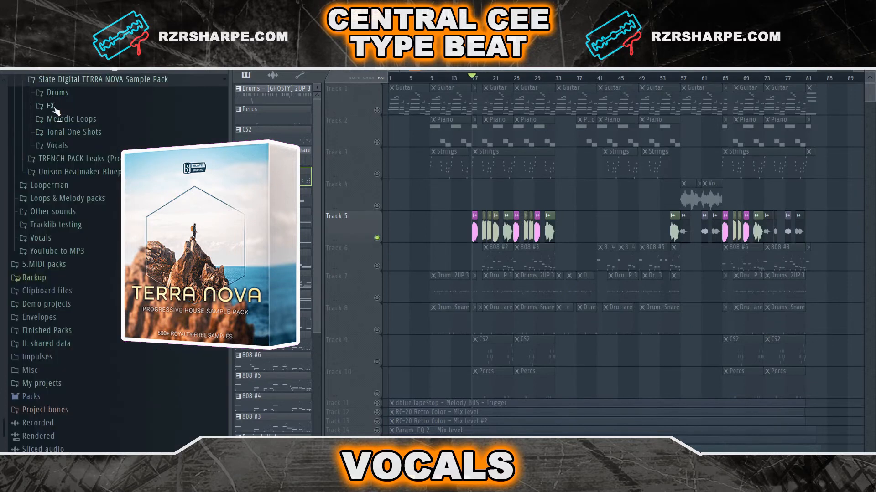
pyautogui.click(63, 147)
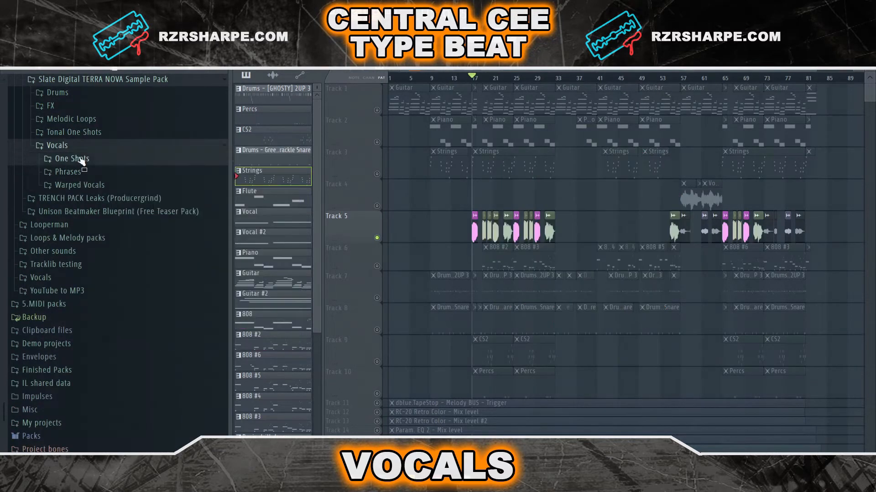
pyautogui.click(79, 160)
pyautogui.click(118, 217)
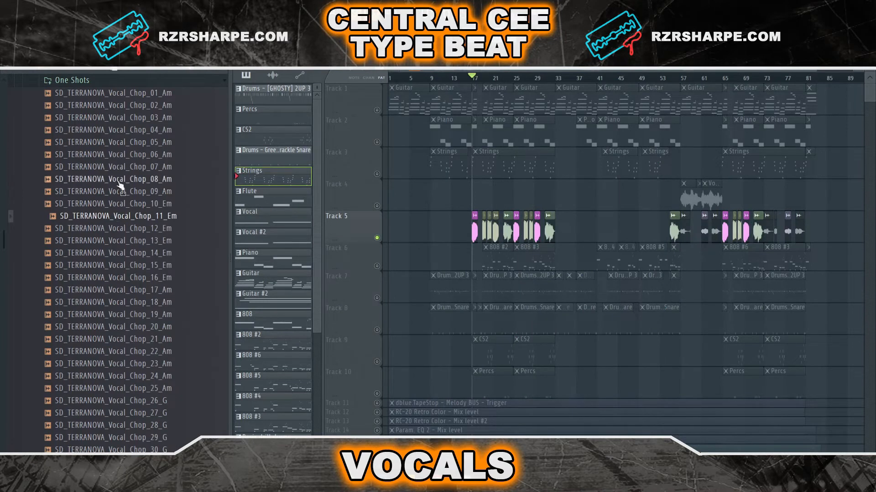
pyautogui.click(104, 97)
pyautogui.click(76, 82)
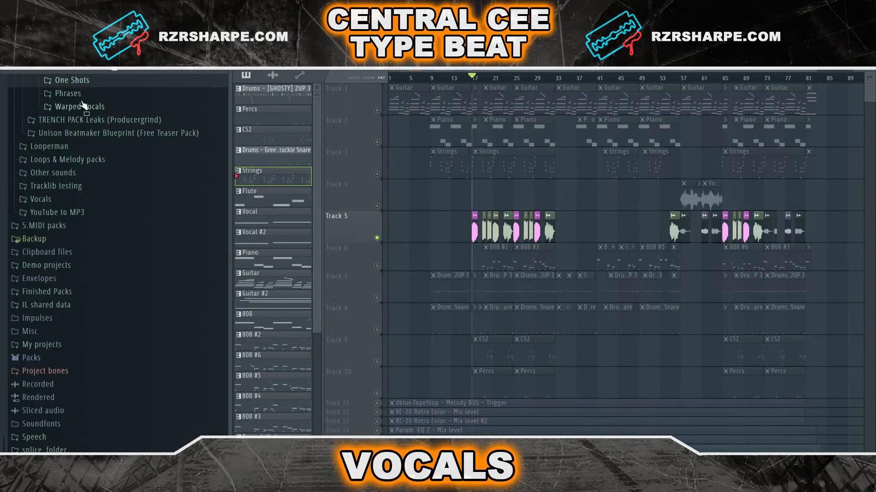
pyautogui.click(67, 93)
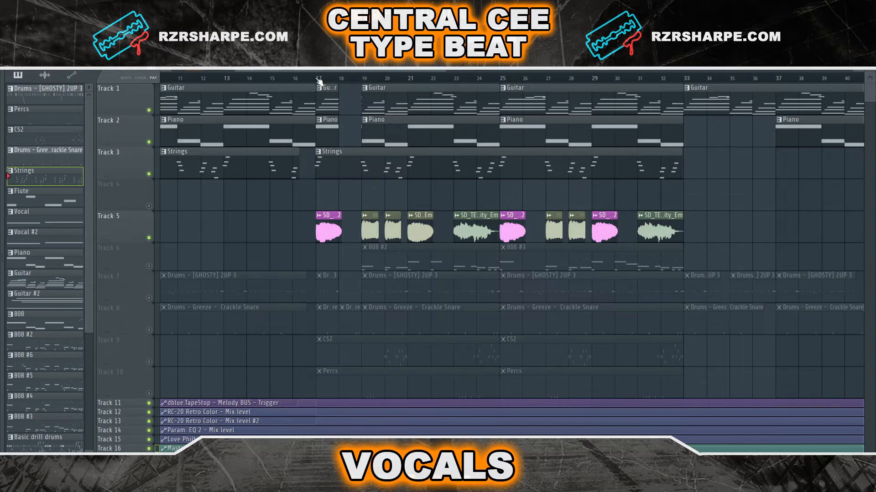
# Play the arrangement from bar 17 to review the vocal chops, automation and bridge
pyautogui.click(320, 81)
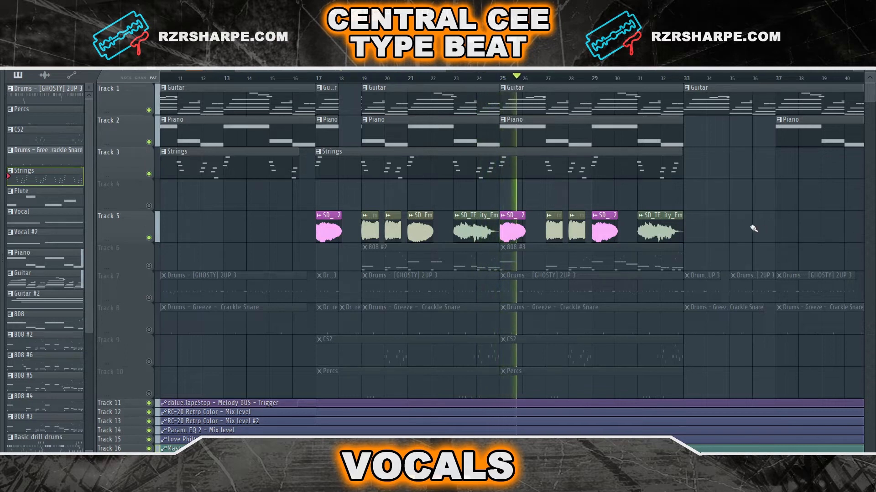
pyautogui.press('space')
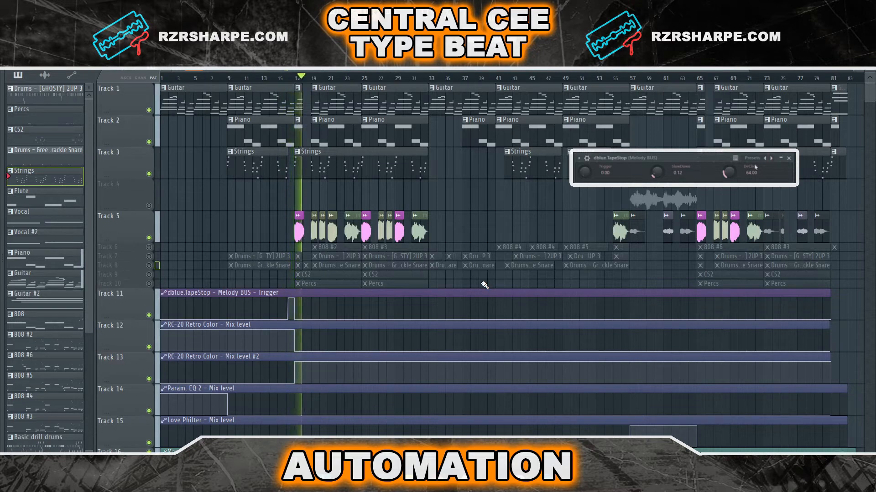
pyautogui.press('space')
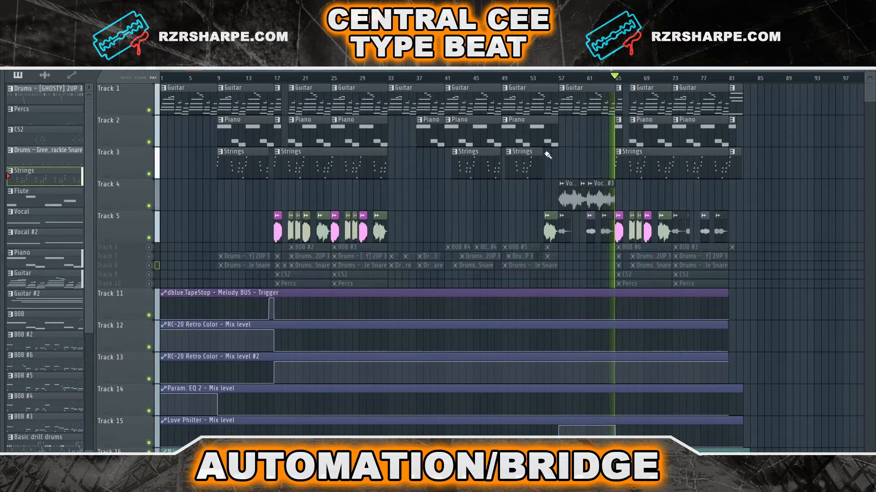
pyautogui.press('space')
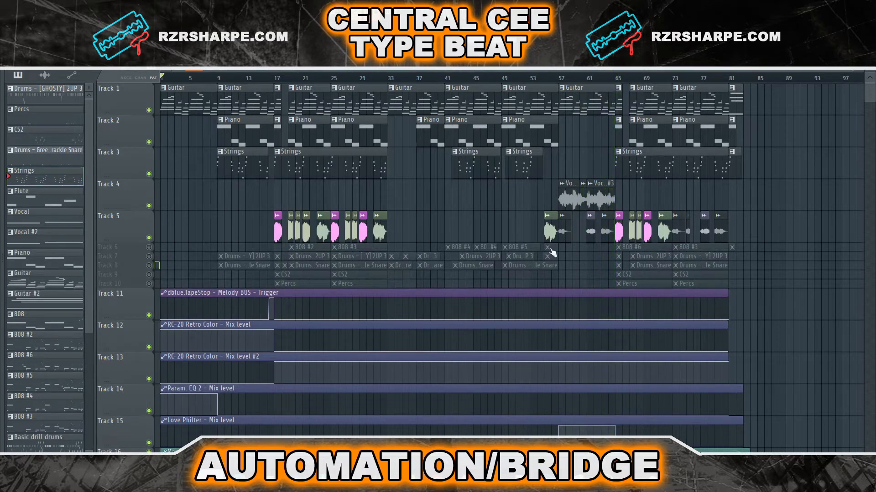
pyautogui.press('space')
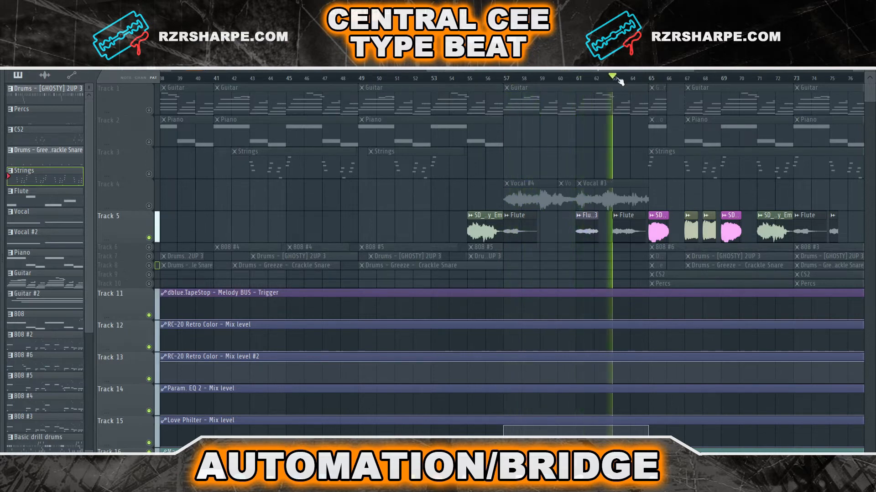
# Play the arrangement from around bar 62 to review the flute and vocal bridge section
pyautogui.press('space')
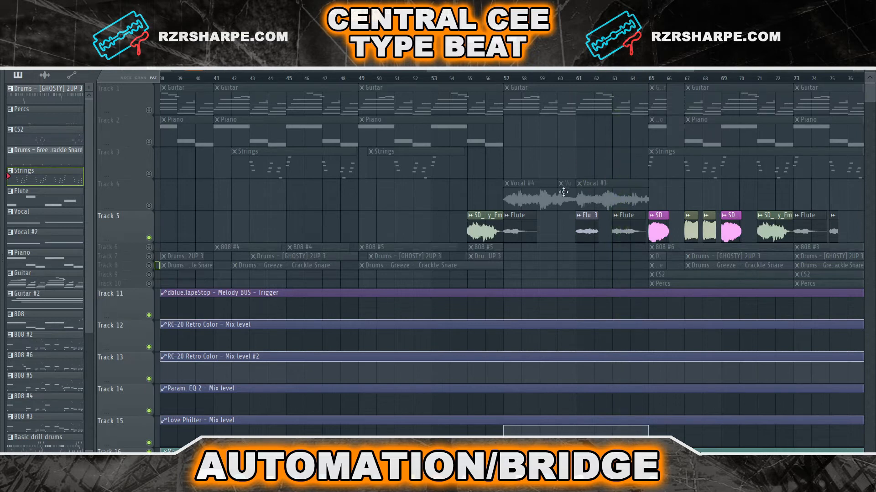
pyautogui.press('space')
pyautogui.click(575, 79)
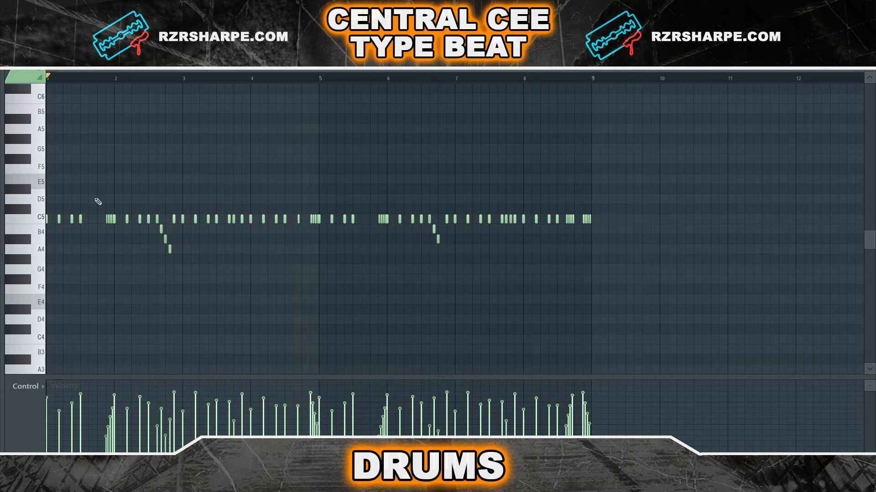
# Play the drum pattern in the piano roll, then open and play the snare channel's piano roll
pyautogui.press('space')
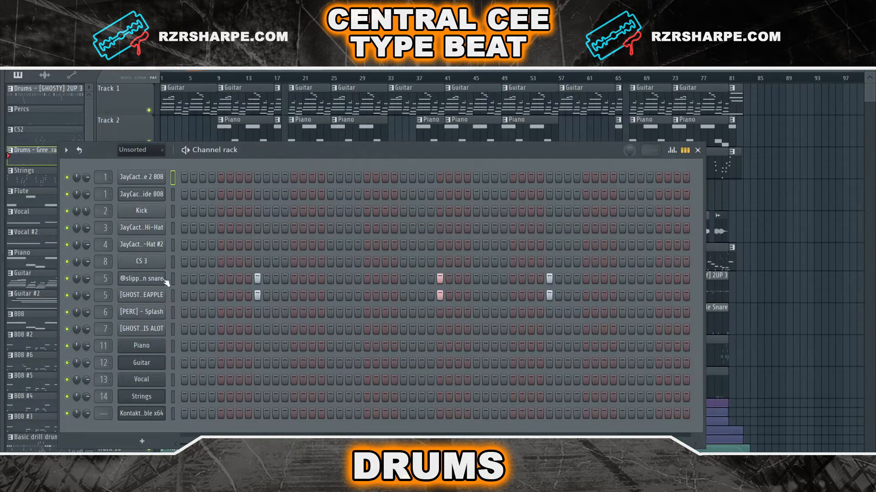
pyautogui.rightClick(166, 273)
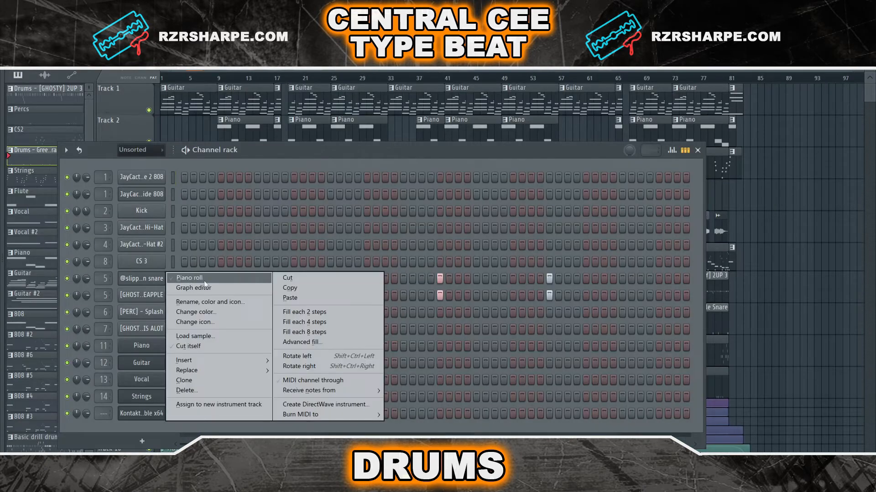
pyautogui.click(204, 280)
pyautogui.press('space')
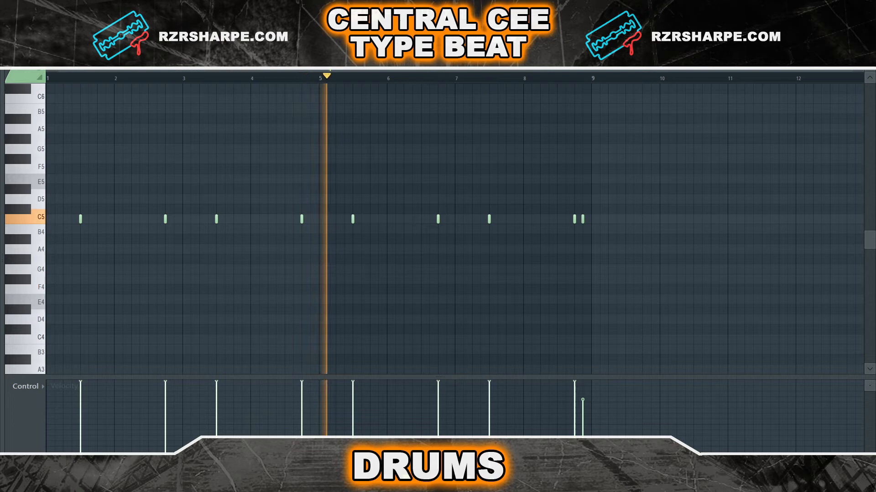
pyautogui.press('space')
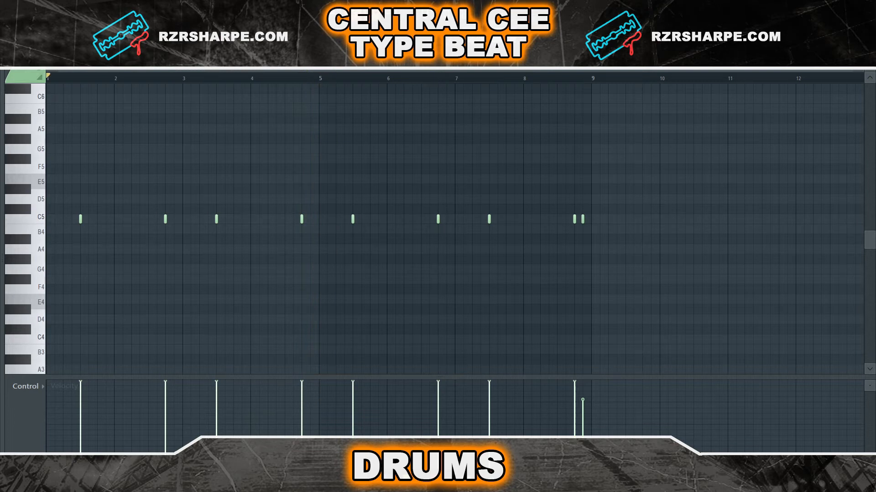
# Play the hi-hat roll, percussion and 808 patterns in the piano roll from different start positions
pyautogui.press('space')
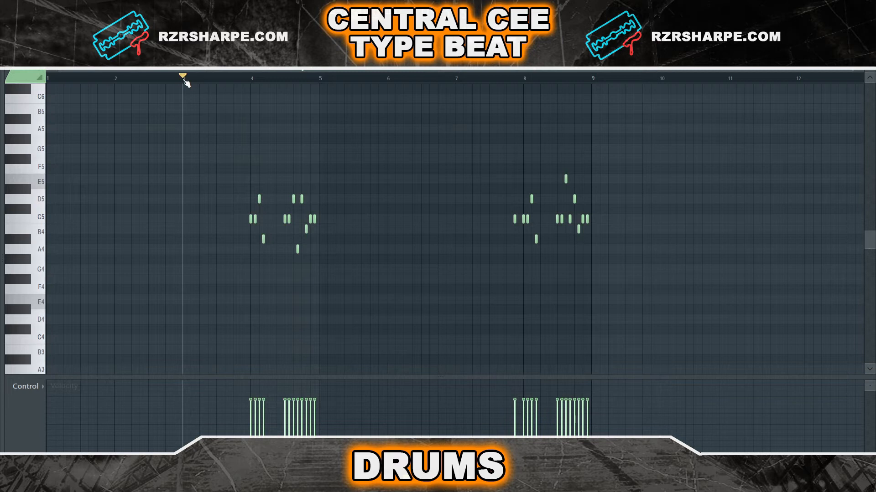
pyautogui.click(235, 80)
pyautogui.press('space')
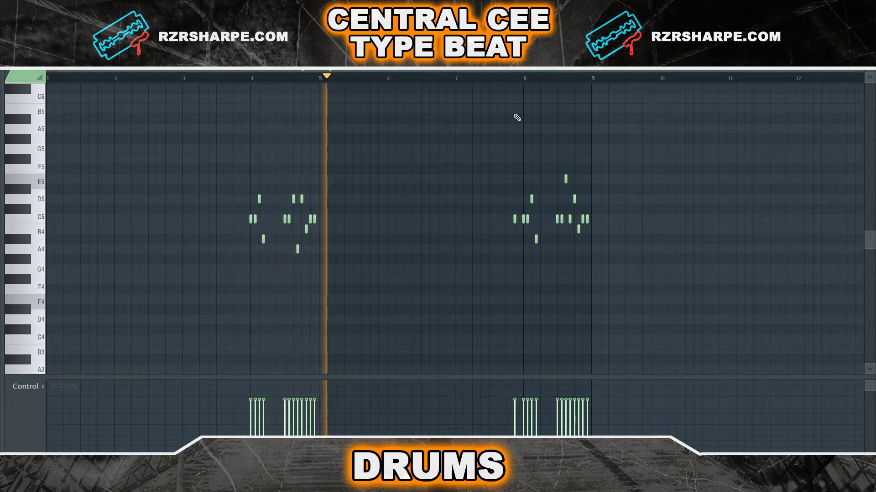
pyautogui.click(515, 78)
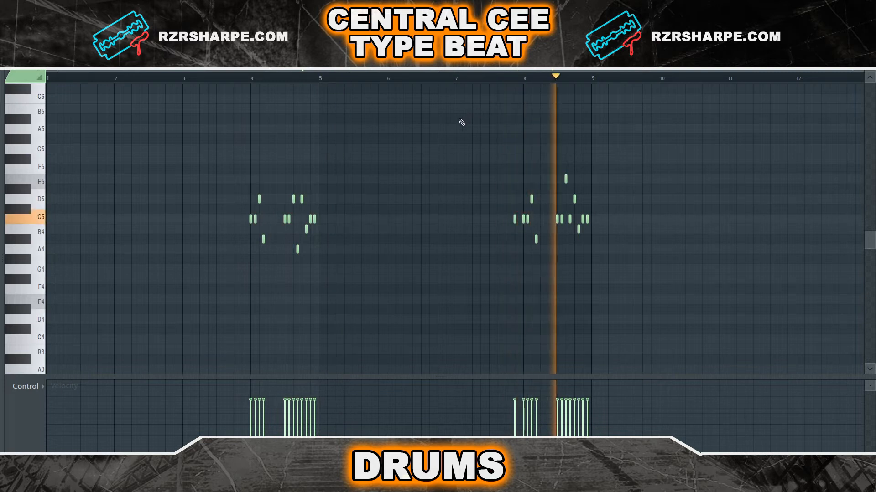
pyautogui.press('space')
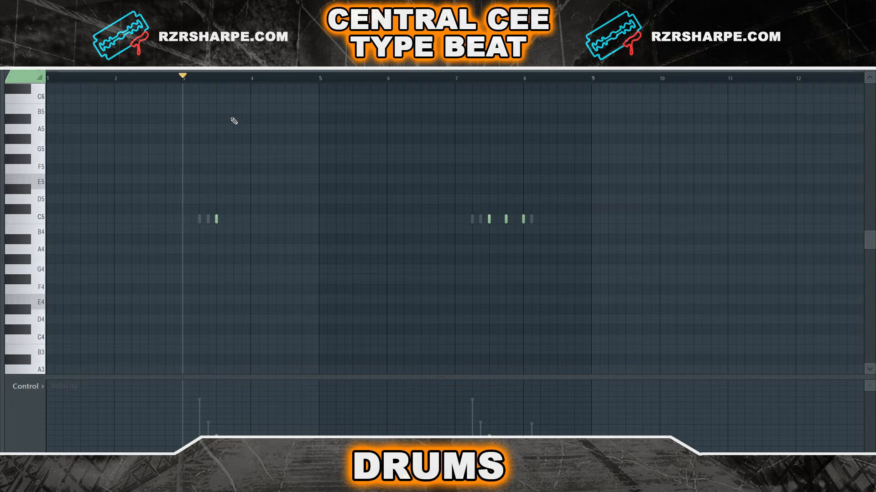
pyautogui.press('space')
pyautogui.press('space')
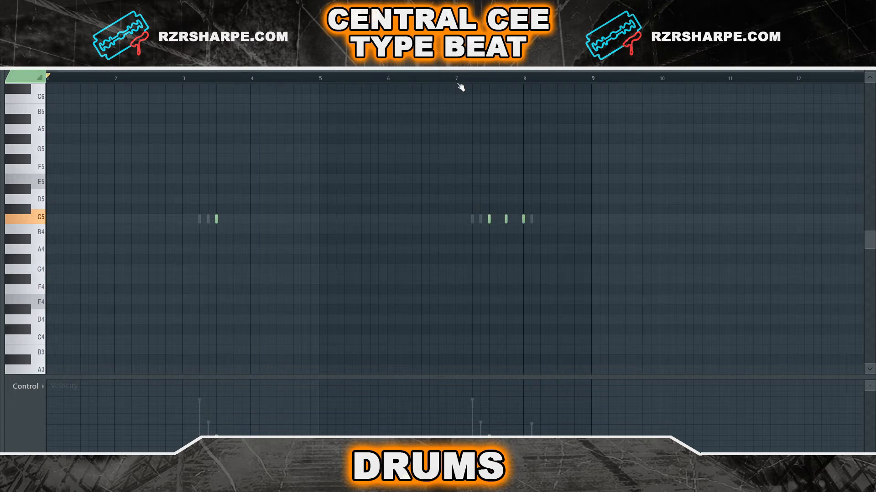
pyautogui.press('space')
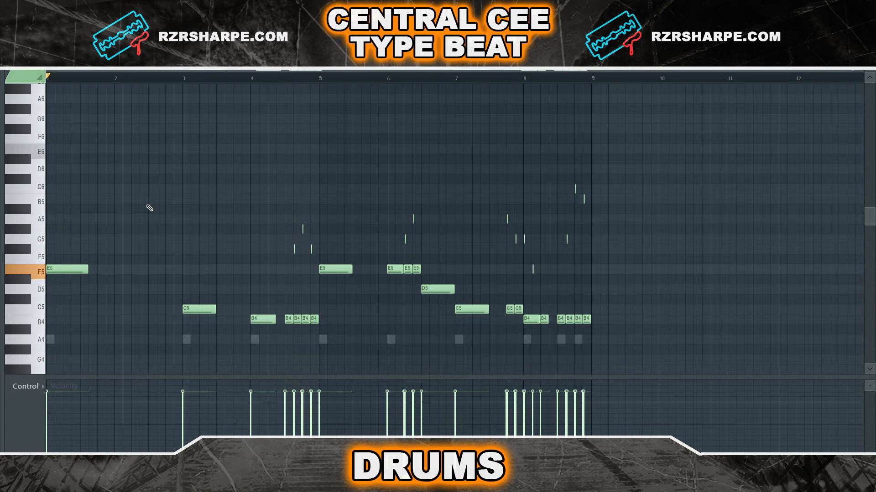
pyautogui.press('space')
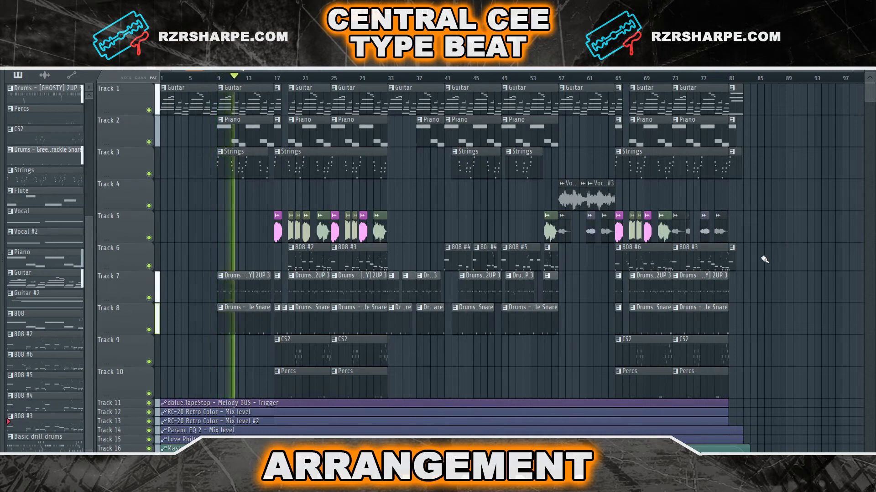
# Zoom into the arrangement around bar 17 and play through the vocal chop and snare transition
pyautogui.scroll(10, 217, 165)
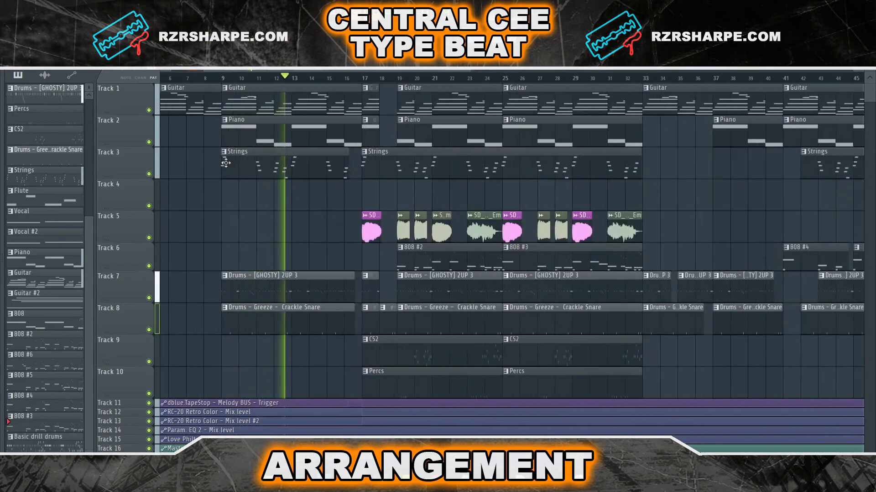
pyautogui.scroll(1, 324, 191)
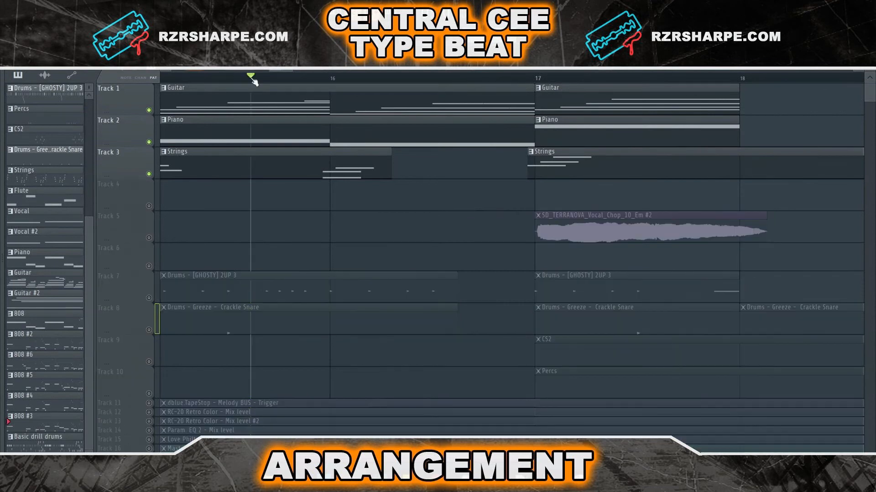
pyautogui.press('space')
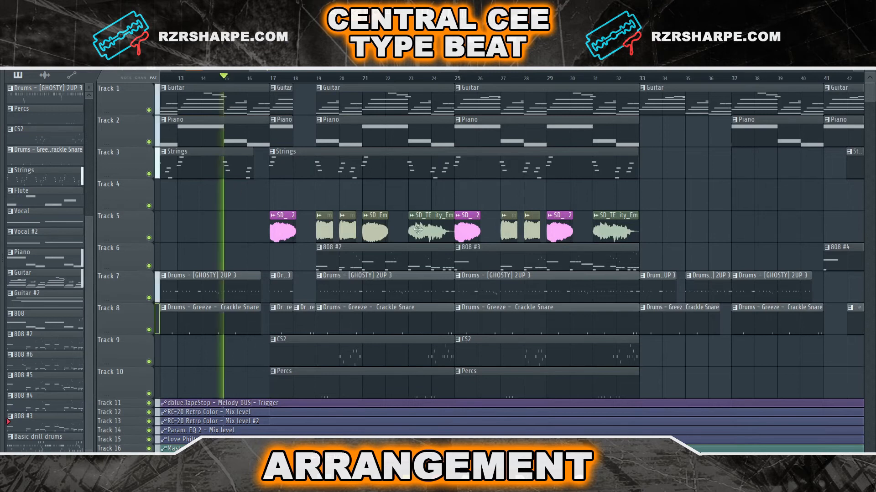
pyautogui.scroll(-3, 360, 213)
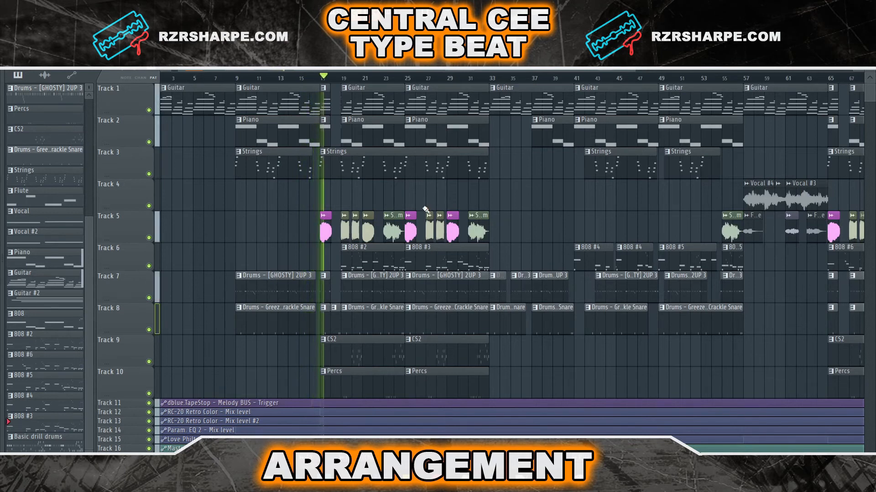
pyautogui.scroll(2, 344, 255)
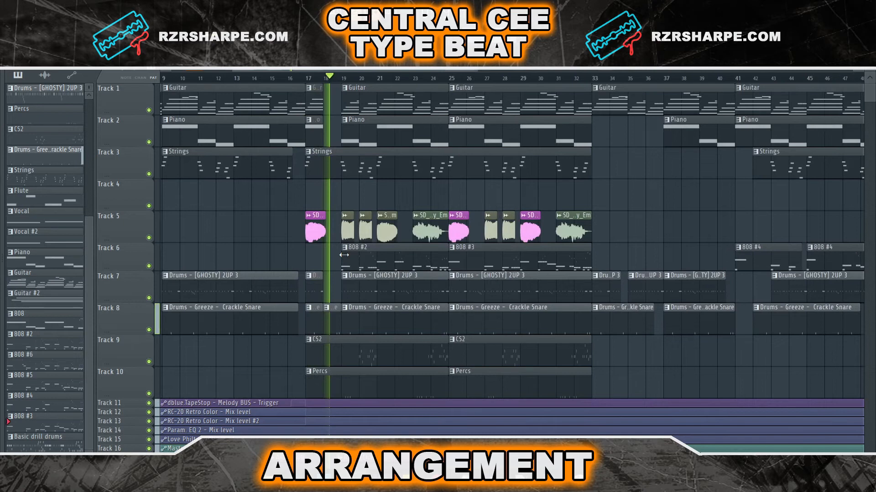
pyautogui.scroll(5, 307, 254)
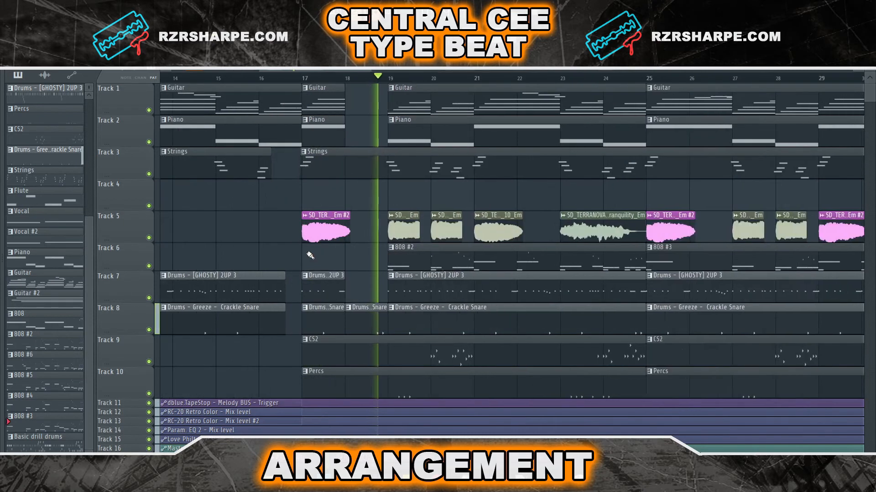
pyautogui.click(305, 81)
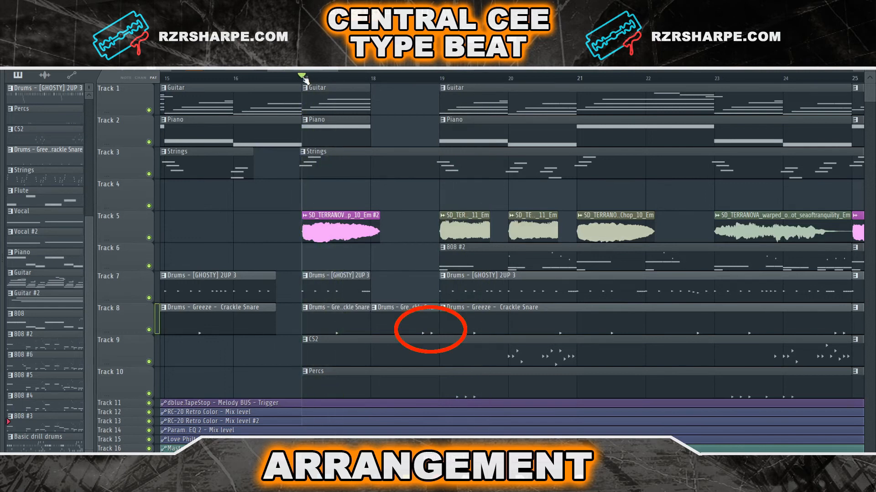
pyautogui.press('space')
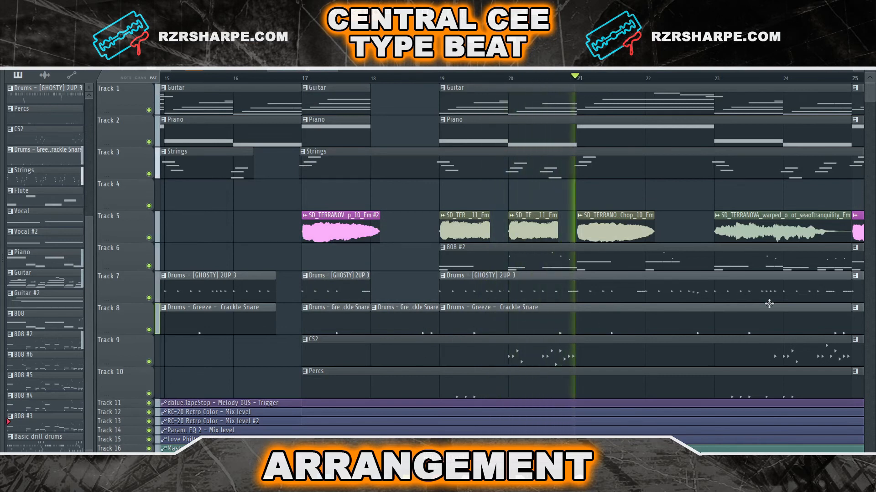
pyautogui.scroll(-2, 665, 297)
pyautogui.scroll(-4, 664, 296)
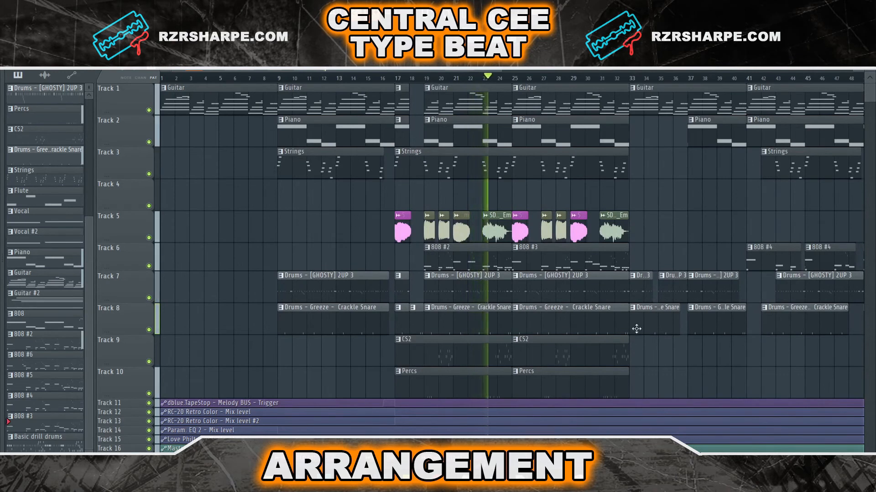
pyautogui.scroll(3, 634, 329)
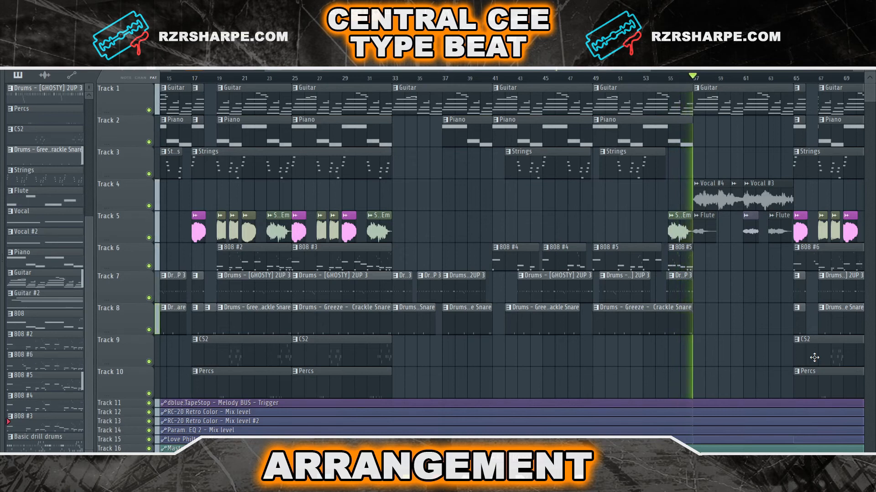
pyautogui.press('space')
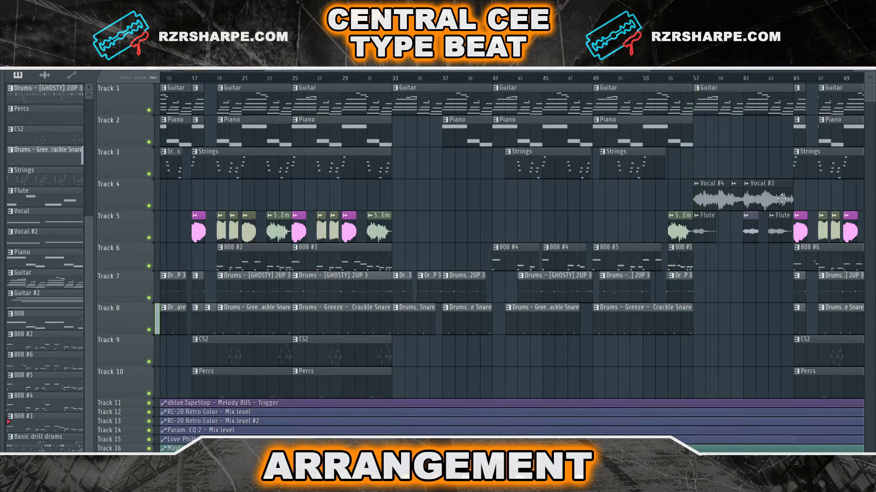
# Play the arrangement around bars 55 to 65 to review the bridge with vocals and flute
pyautogui.scroll(4, 781, 196)
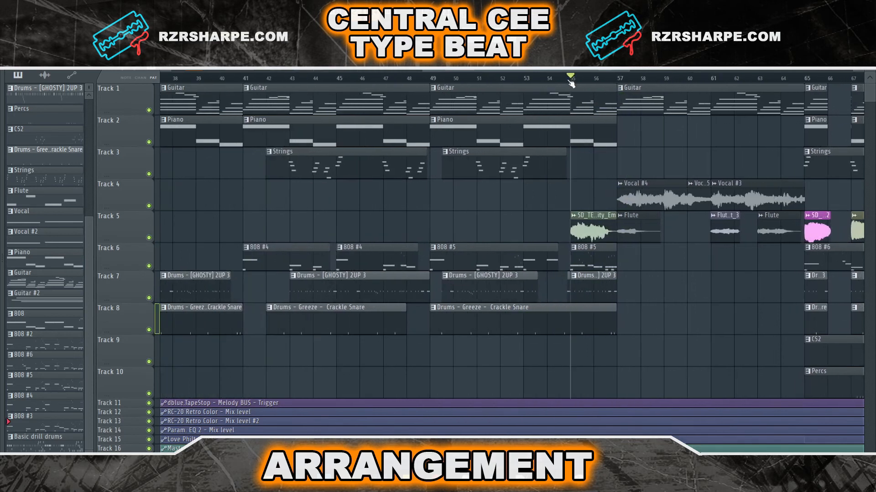
pyautogui.press('space')
pyautogui.moveTo(760, 329); pyautogui.dragTo(594, 342)
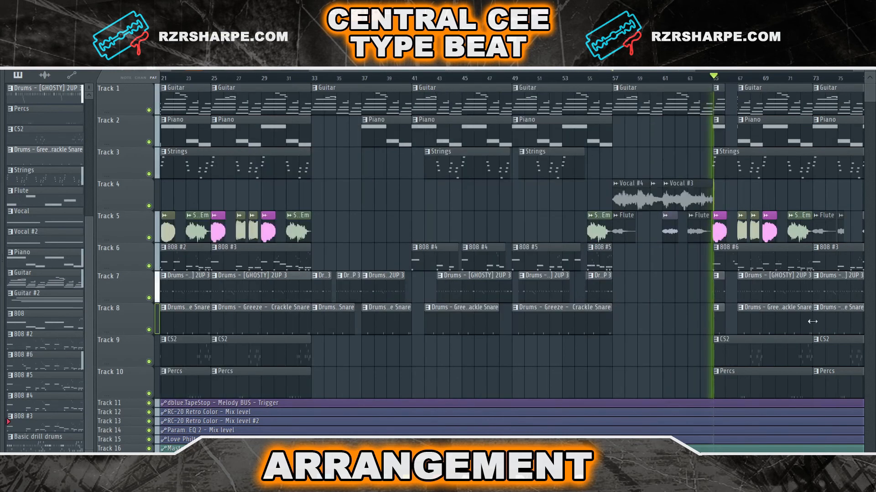
pyautogui.moveTo(790, 321); pyautogui.dragTo(603, 323)
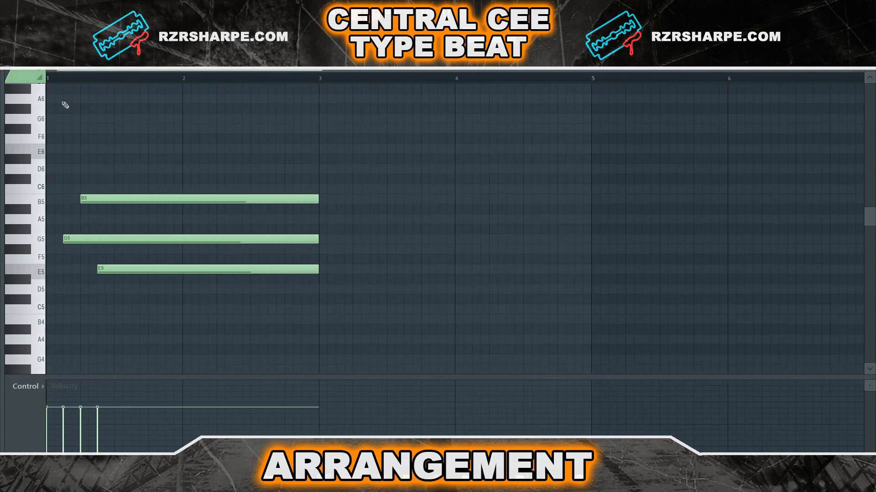
# Play the sustained chord pattern in the piano roll, including its low E4 bass note
pyautogui.press('space')
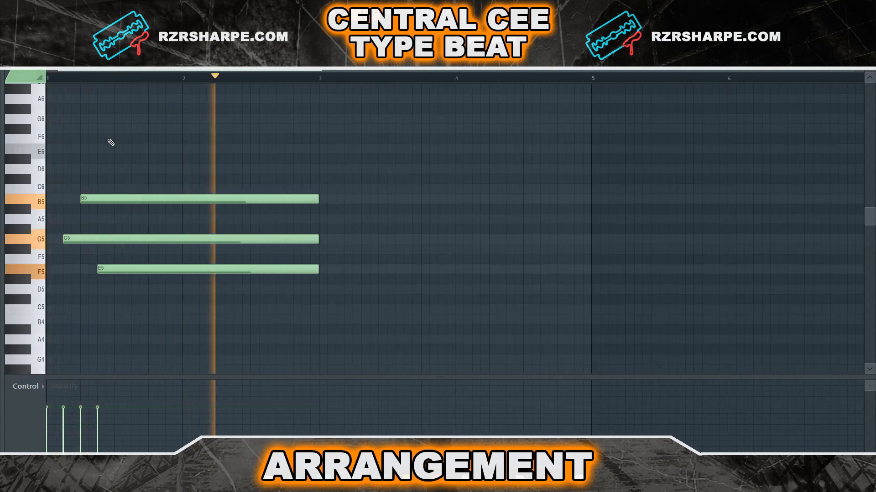
pyautogui.scroll(-3, 109, 141)
pyautogui.press('space')
pyautogui.press('space')
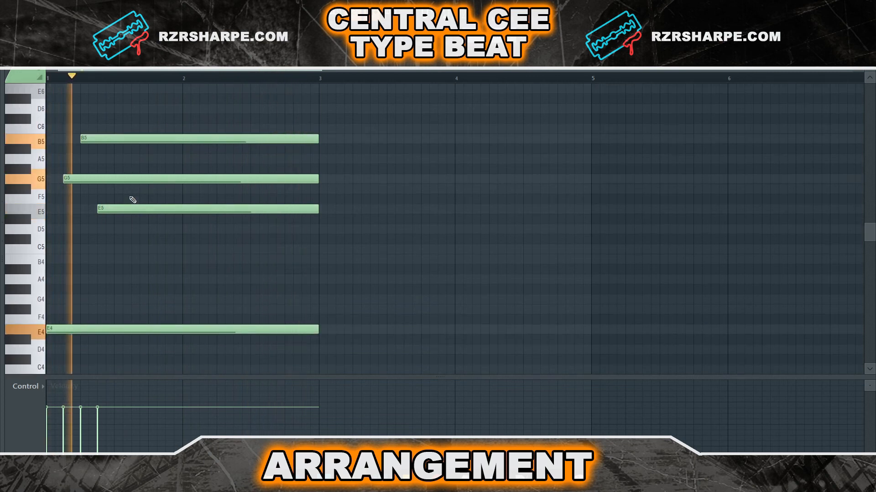